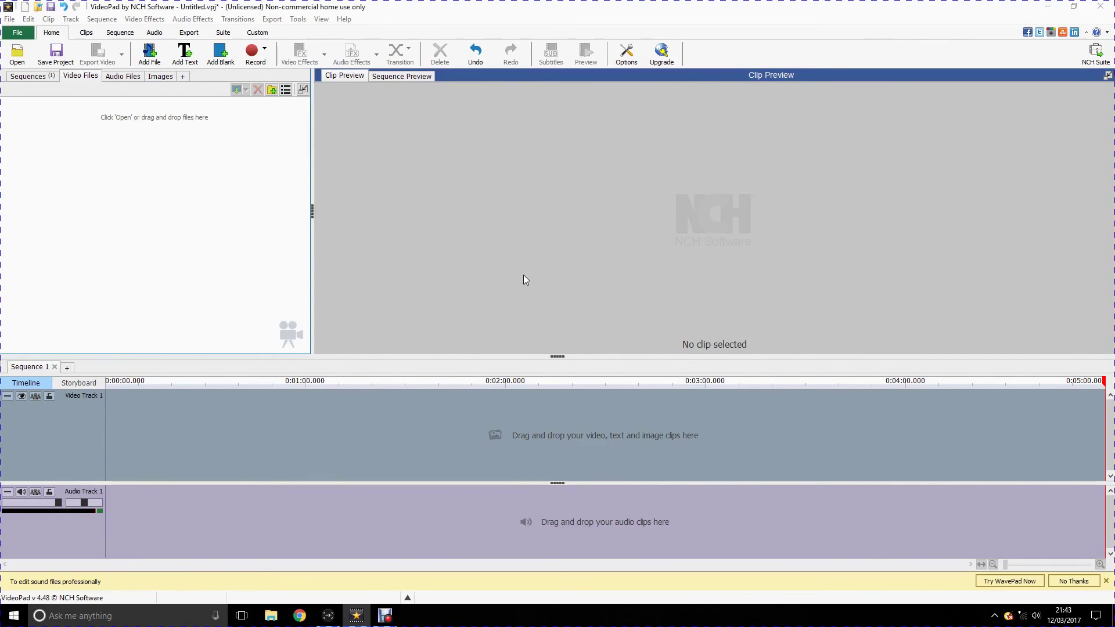
Step: Import the webcam recording My Video - 0018.mp4 into the media bin
{"action": "left_click", "coordinate": [29, 55]}
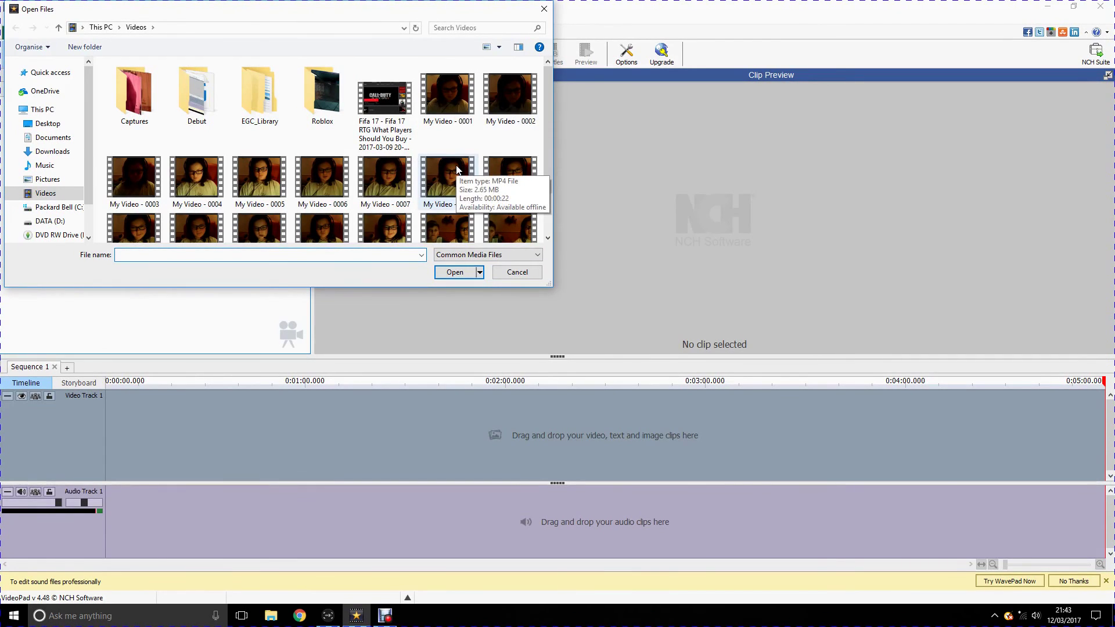
{"action": "scroll", "coordinate": [456, 169], "scroll_direction": "down", "scroll_amount": 3}
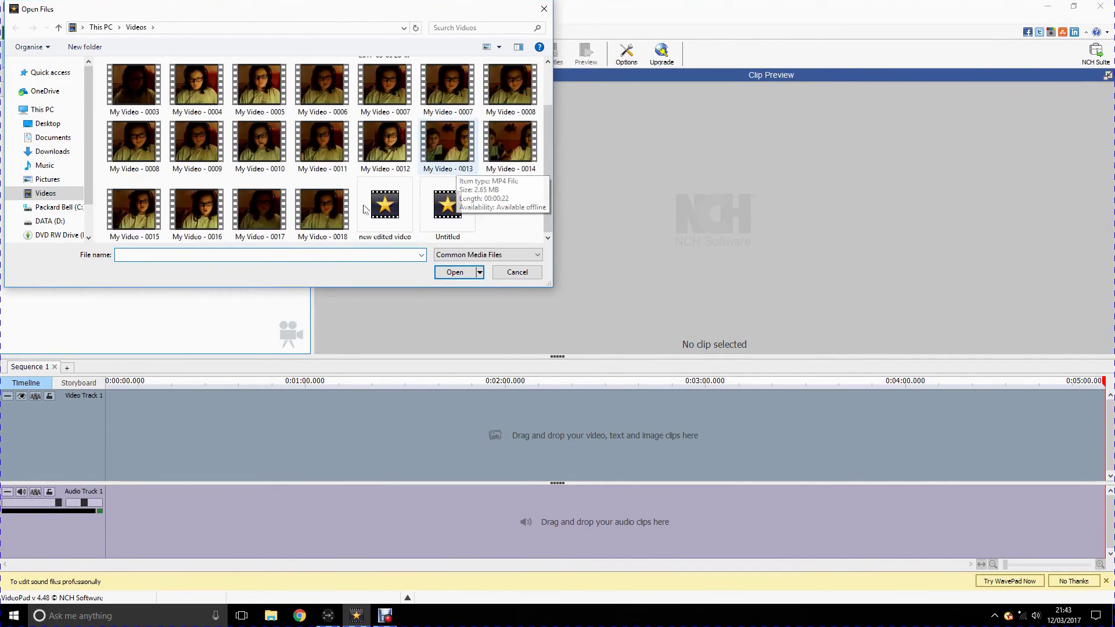
{"action": "left_click", "coordinate": [332, 212]}
{"action": "left_click", "coordinate": [456, 273]}
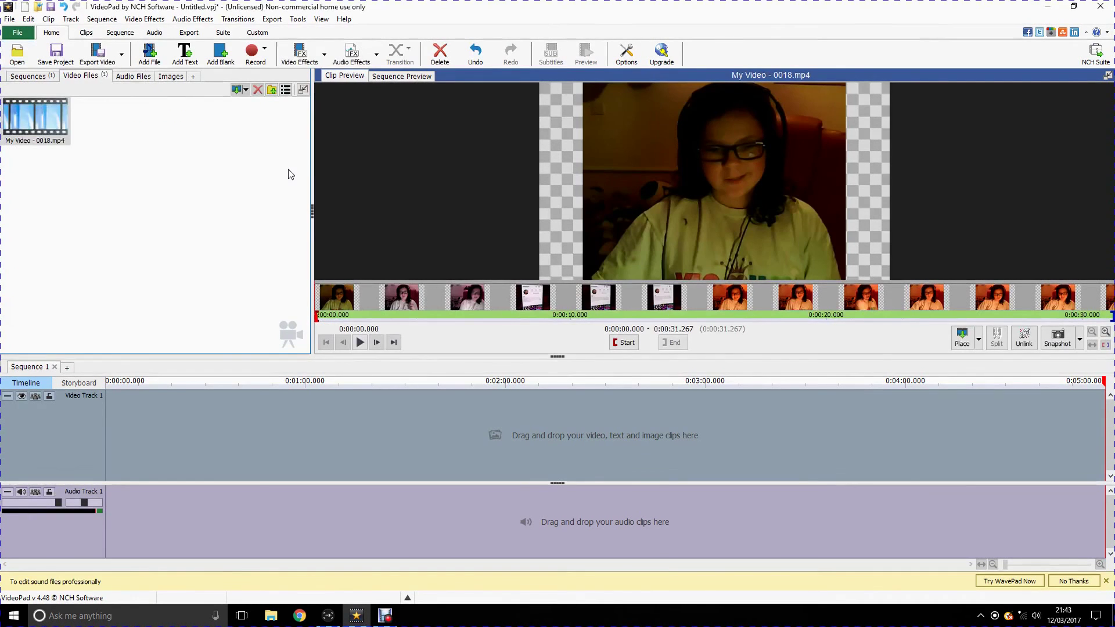
Step: Play and pause the webcam clip preview, then rewind it to the start
{"action": "left_click", "coordinate": [358, 344]}
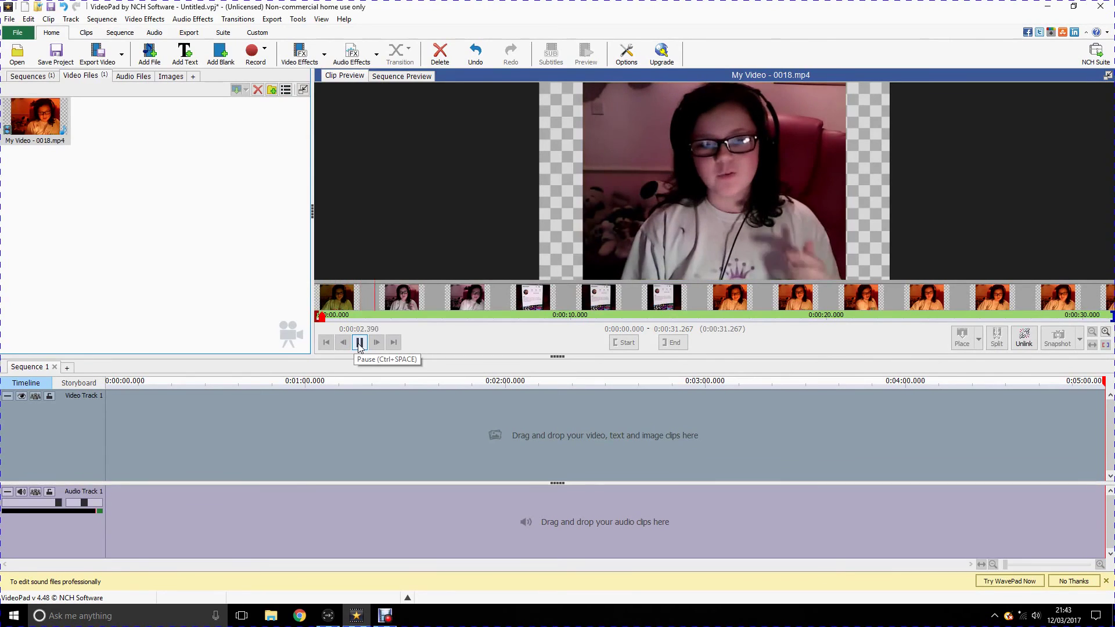
{"action": "left_click", "coordinate": [358, 343]}
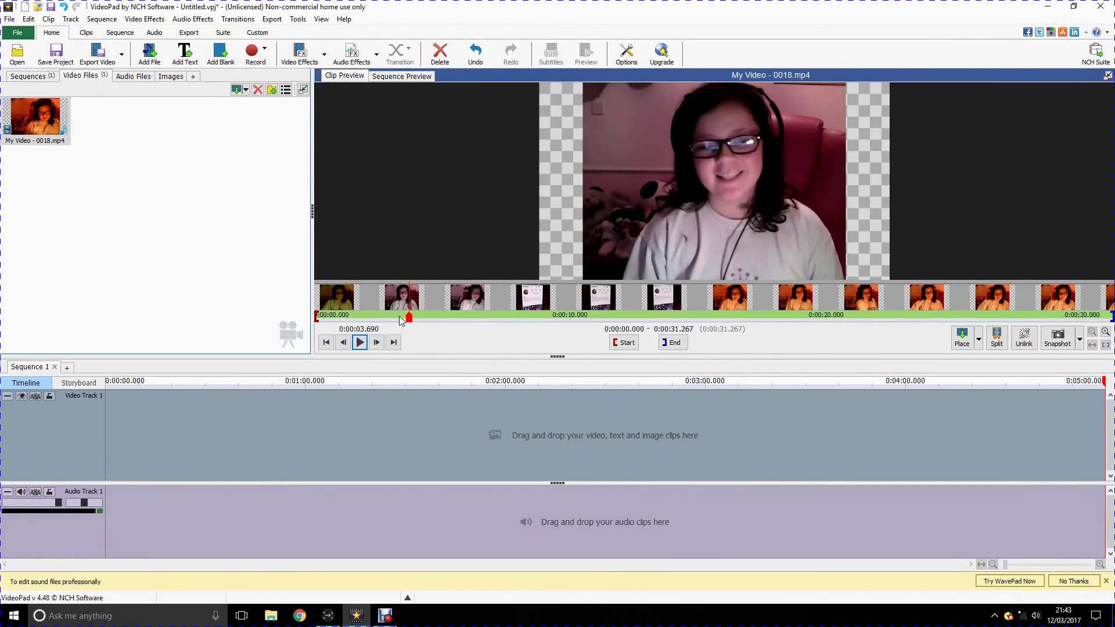
{"action": "left_click_drag", "start_coordinate": [408, 318], "coordinate": [276, 324]}
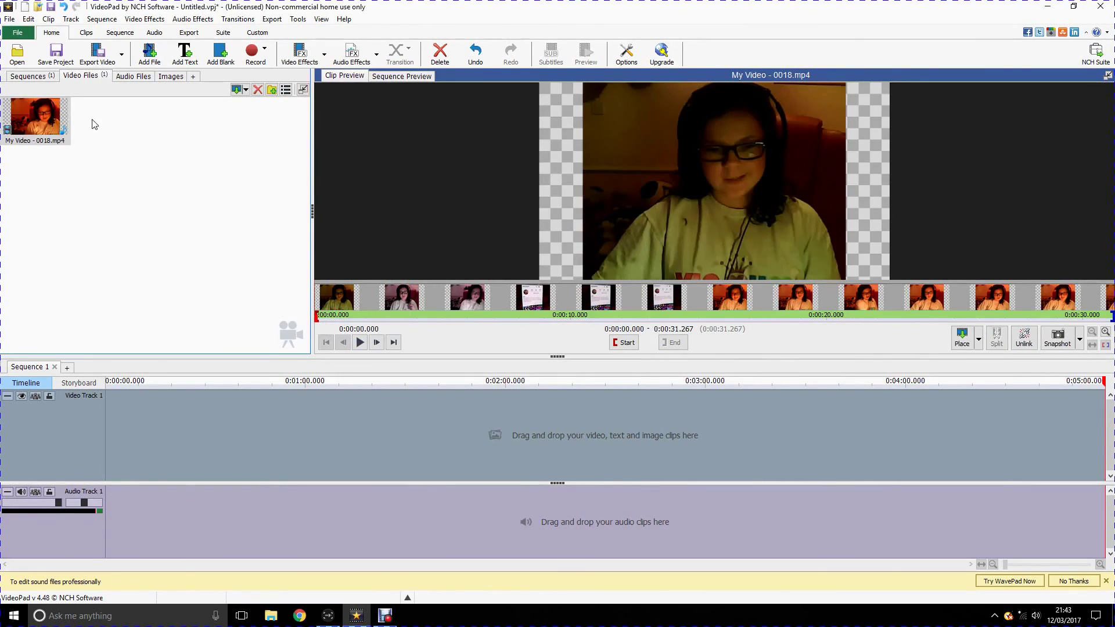
Step: Import the Fifa 17 RTG gameplay clip, preview it, then show My Video - 0018 in the preview
{"action": "left_click", "coordinate": [25, 59]}
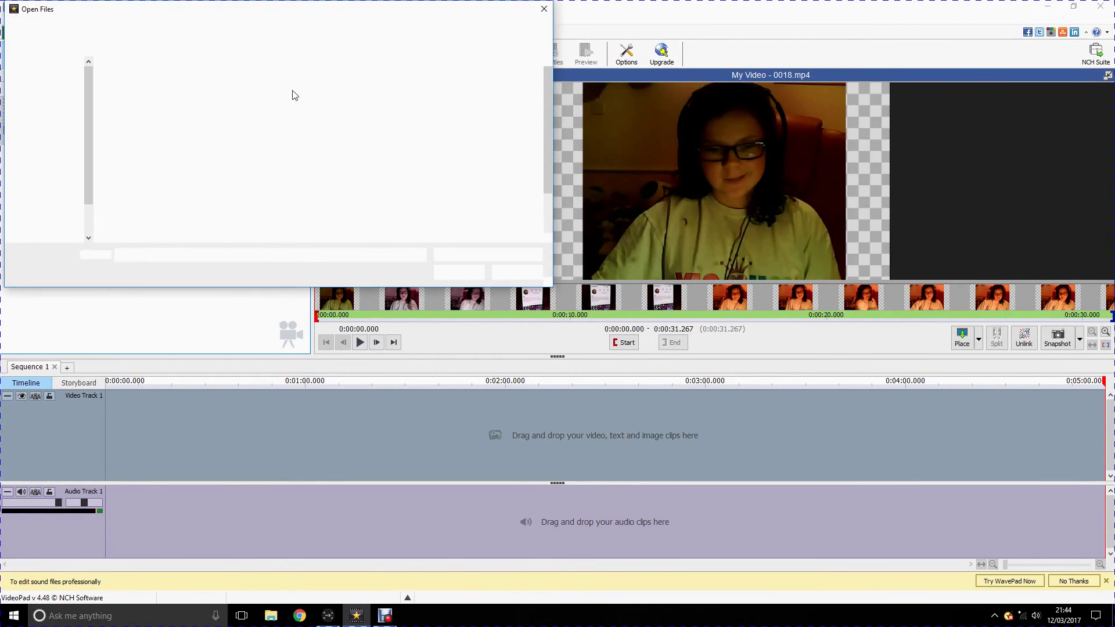
{"action": "left_click", "coordinate": [454, 272]}
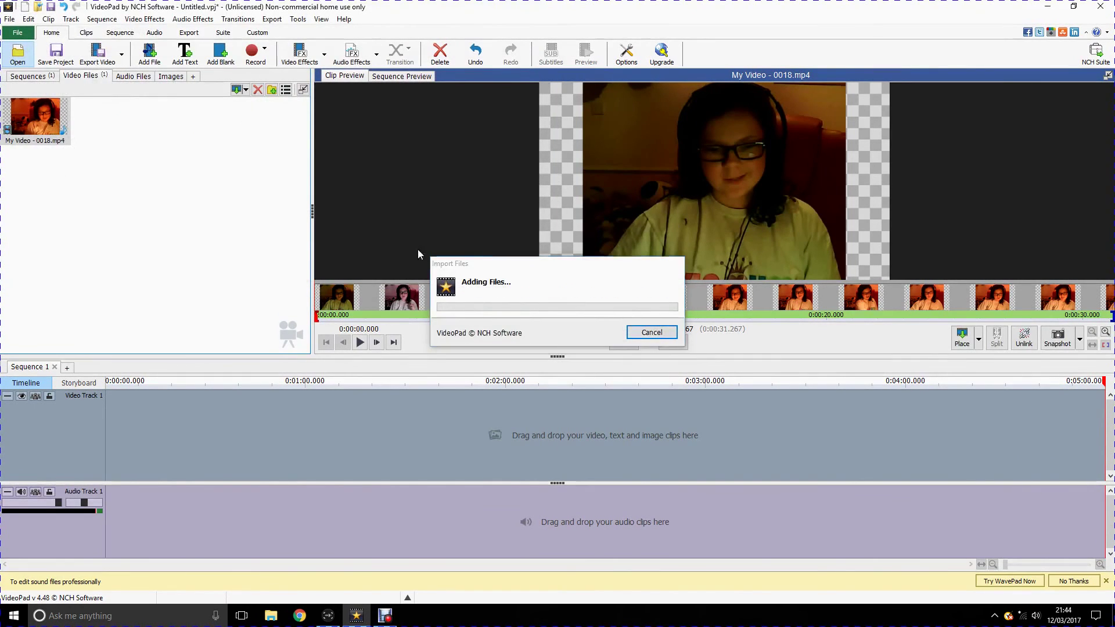
{"action": "left_click", "coordinate": [359, 342]}
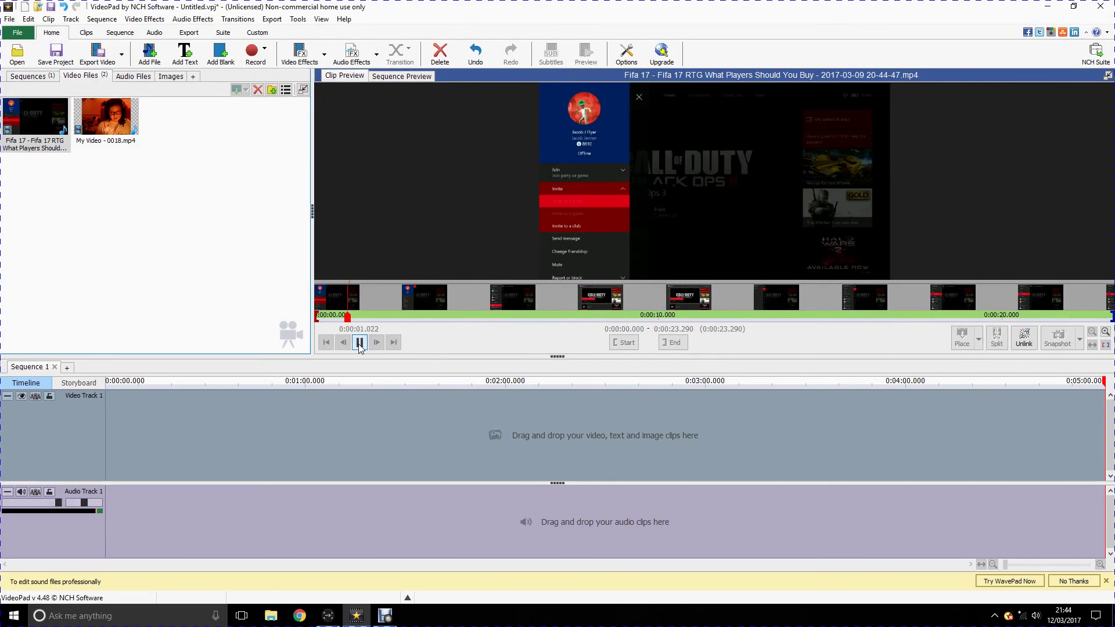
{"action": "left_click", "coordinate": [359, 343]}
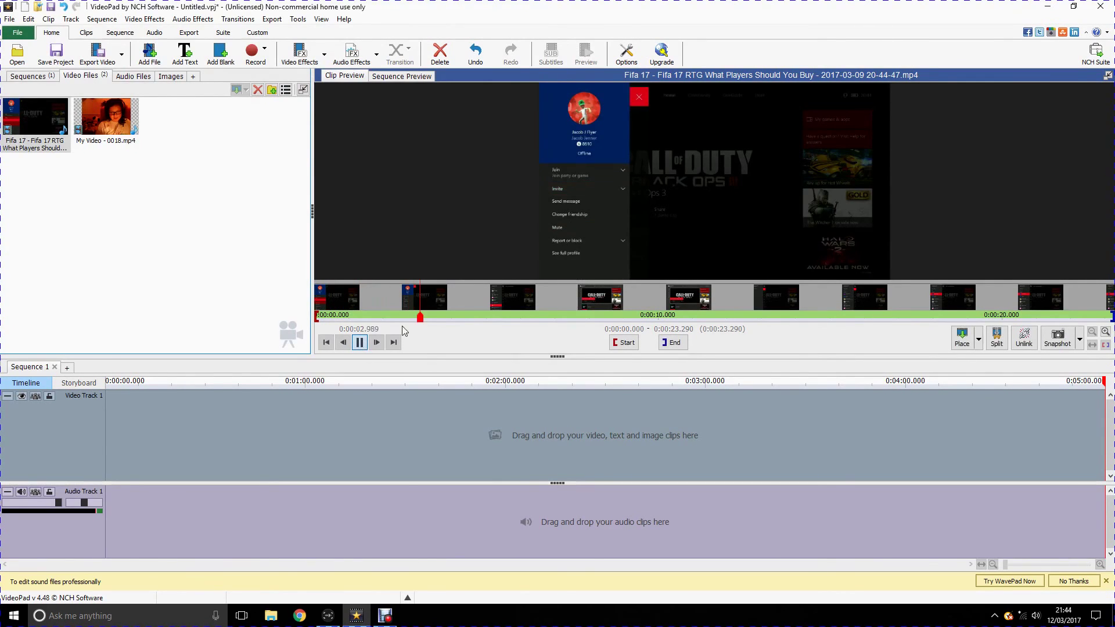
{"action": "left_click_drag", "start_coordinate": [400, 322], "coordinate": [316, 325]}
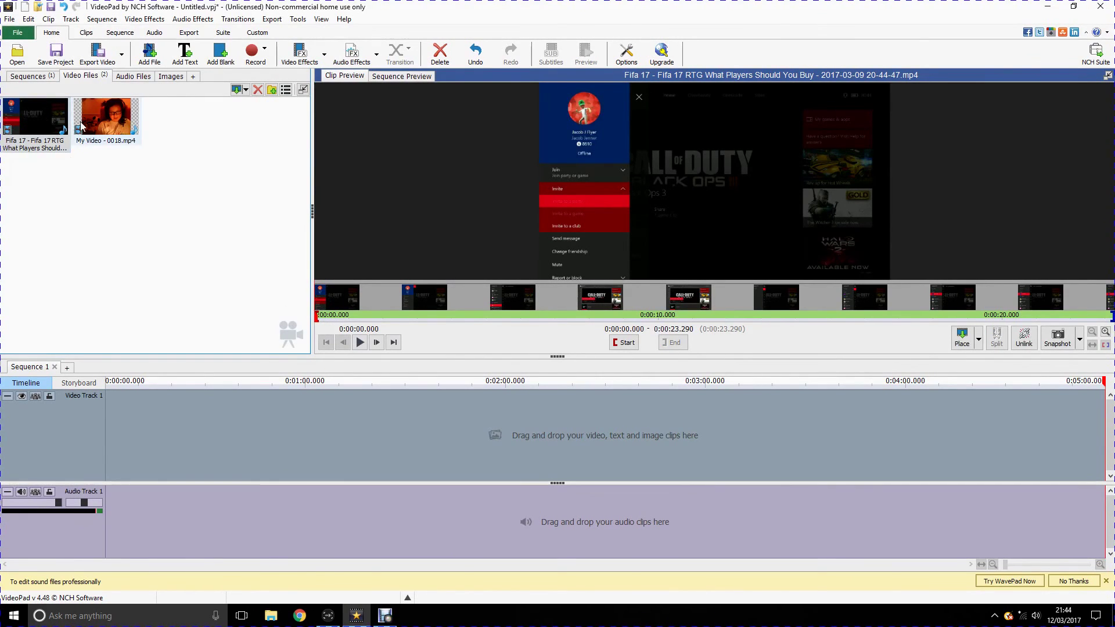
{"action": "left_click", "coordinate": [111, 121]}
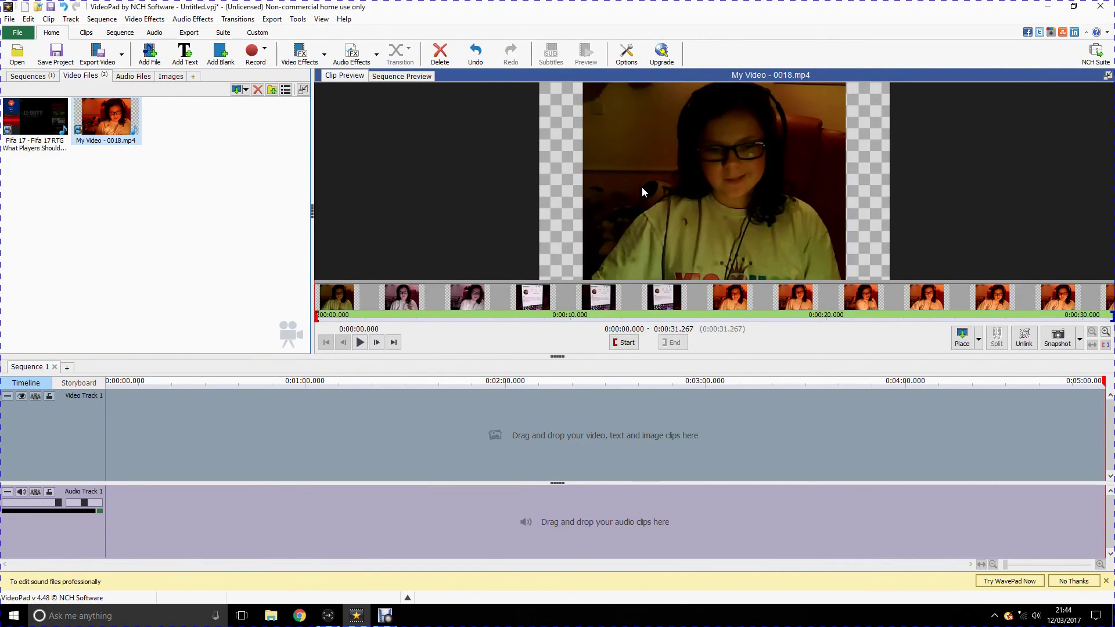
Step: Open the Video Effects window for My Video - 0018.mp4 and show the effects gallery
{"action": "right_click", "coordinate": [121, 131]}
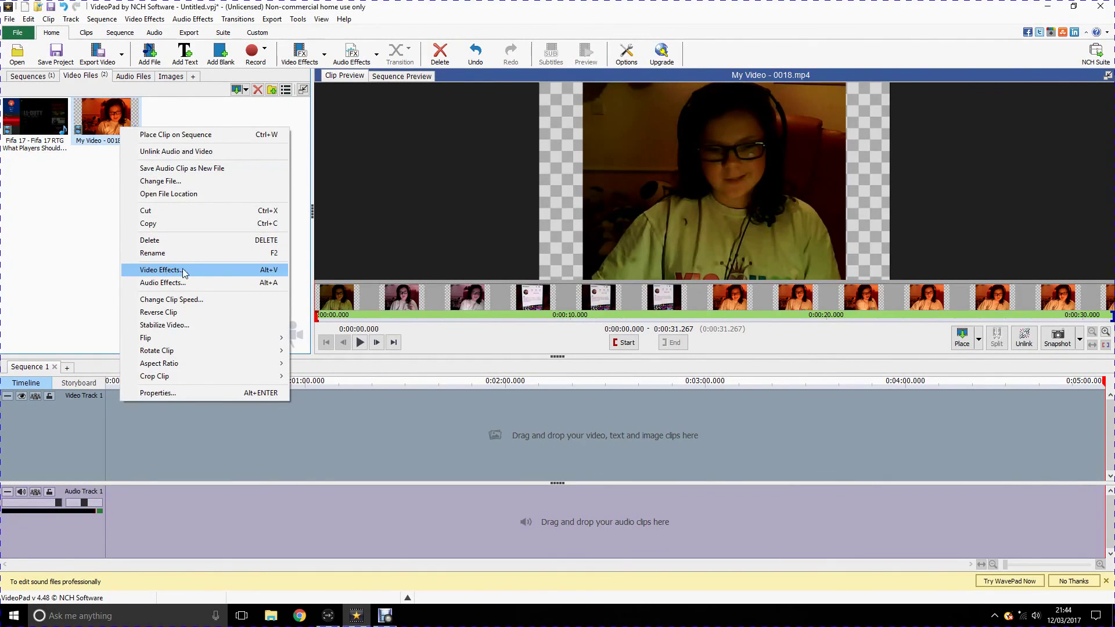
{"action": "left_click", "coordinate": [218, 270]}
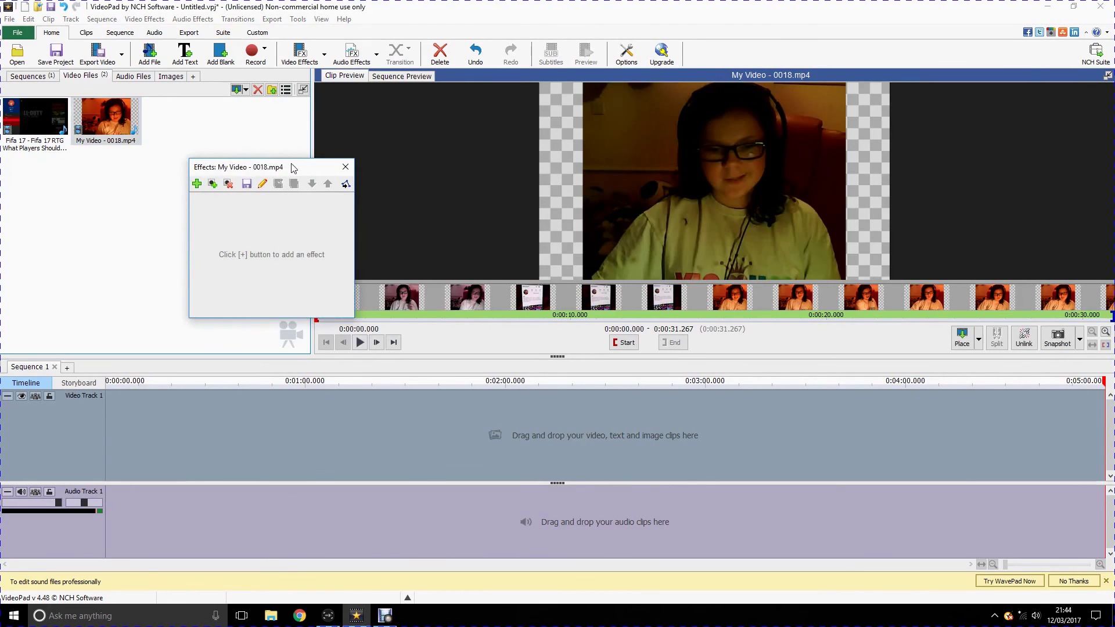
{"action": "left_click_drag", "start_coordinate": [293, 168], "coordinate": [600, 178]}
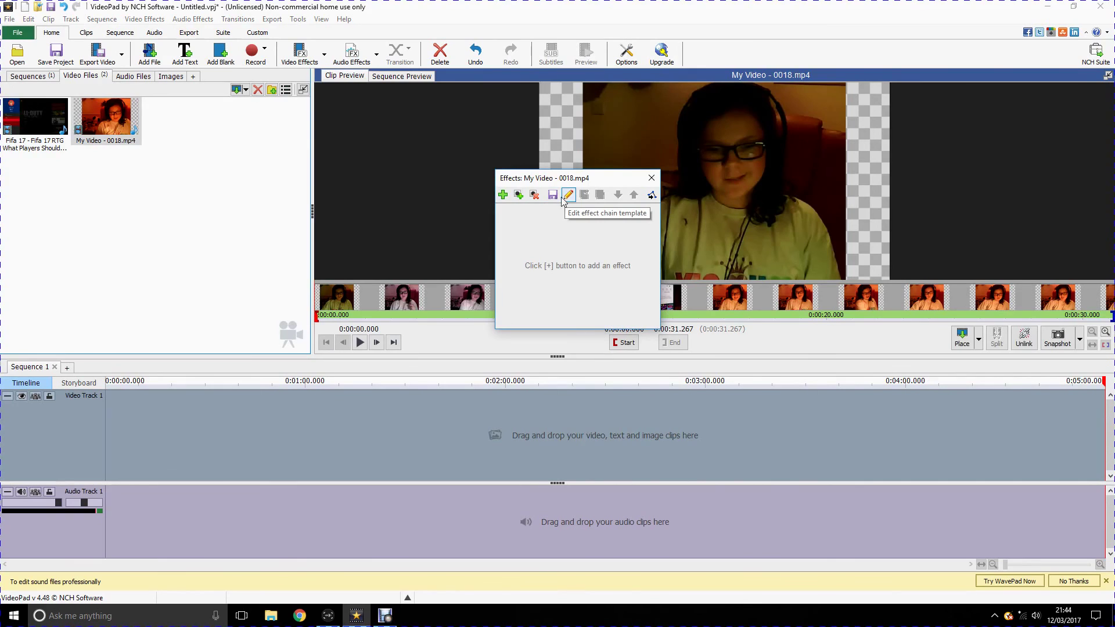
{"action": "left_click", "coordinate": [503, 195]}
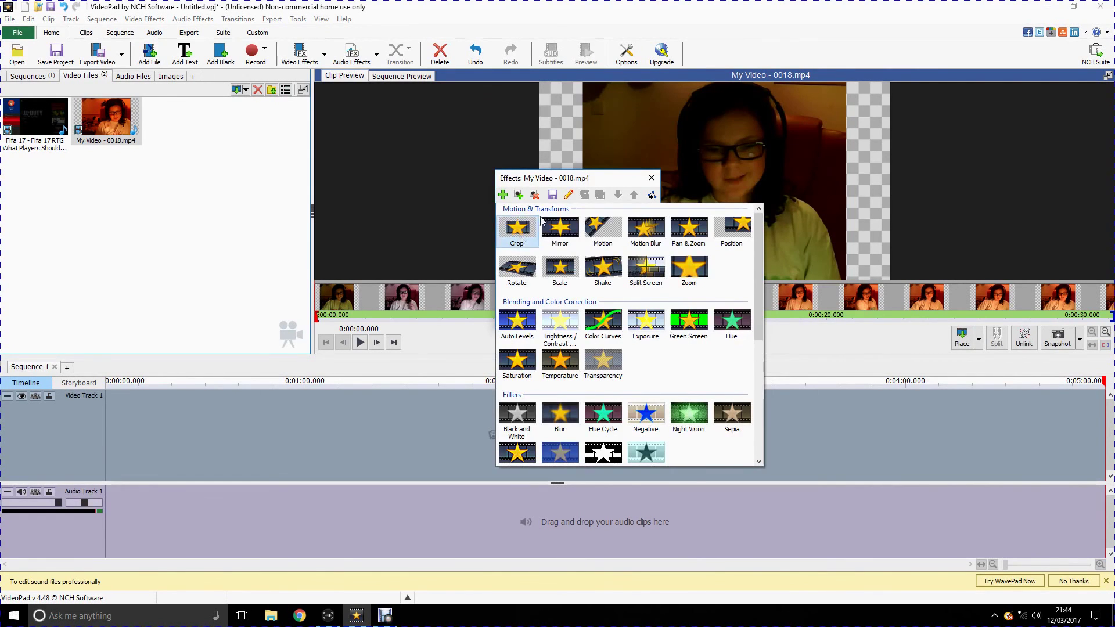
Step: Add a Crop effect trimming the webcam frame to X1 15.59, Y1 2.65, X2 85.74
{"action": "left_click", "coordinate": [539, 224]}
{"action": "left_click_drag", "start_coordinate": [535, 178], "coordinate": [259, 149]}
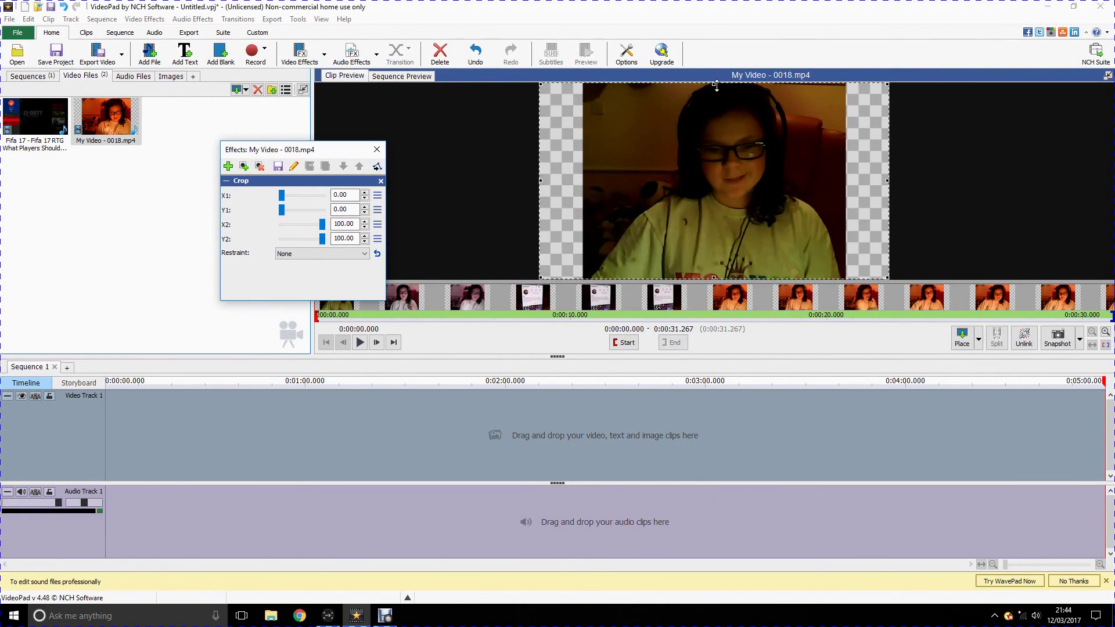
{"action": "mouse_move", "coordinate": [717, 86]}
{"action": "left_mouse_down"}
{"action": "mouse_move", "coordinate": [717, 105]}
{"action": "mouse_move", "coordinate": [696, 88]}
{"action": "left_mouse_up"}
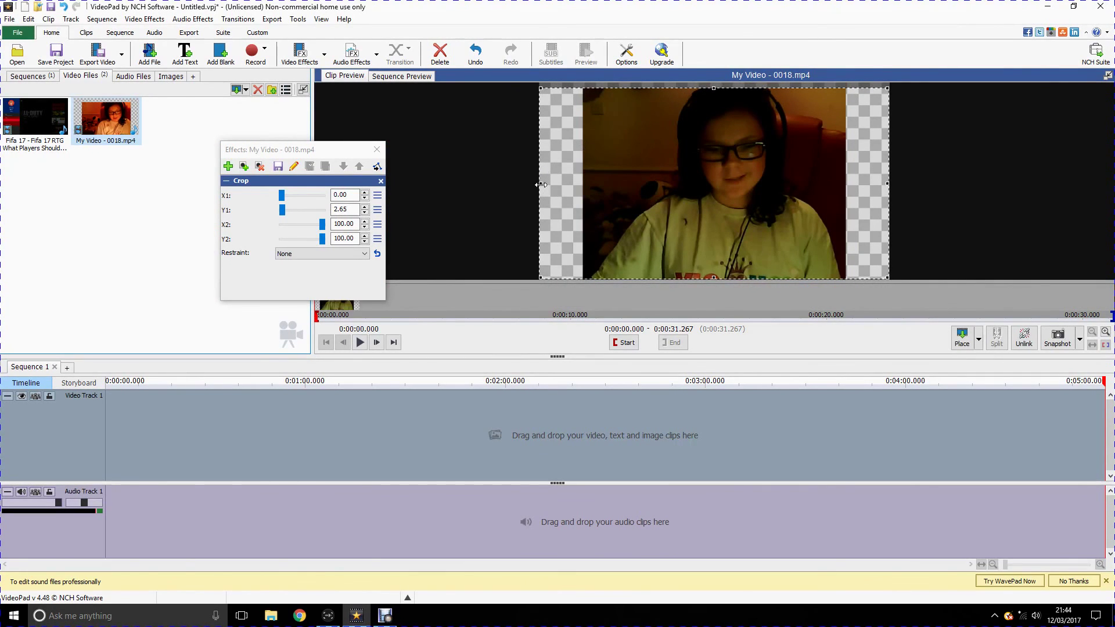
{"action": "left_click_drag", "start_coordinate": [541, 184], "coordinate": [595, 192]}
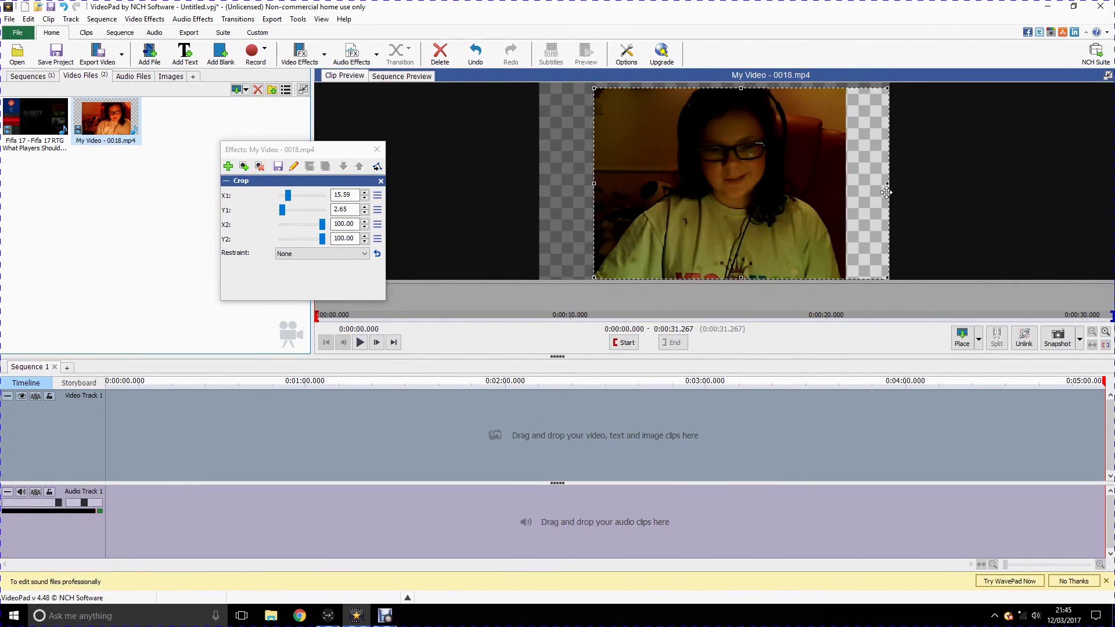
{"action": "left_click_drag", "start_coordinate": [885, 187], "coordinate": [839, 189]}
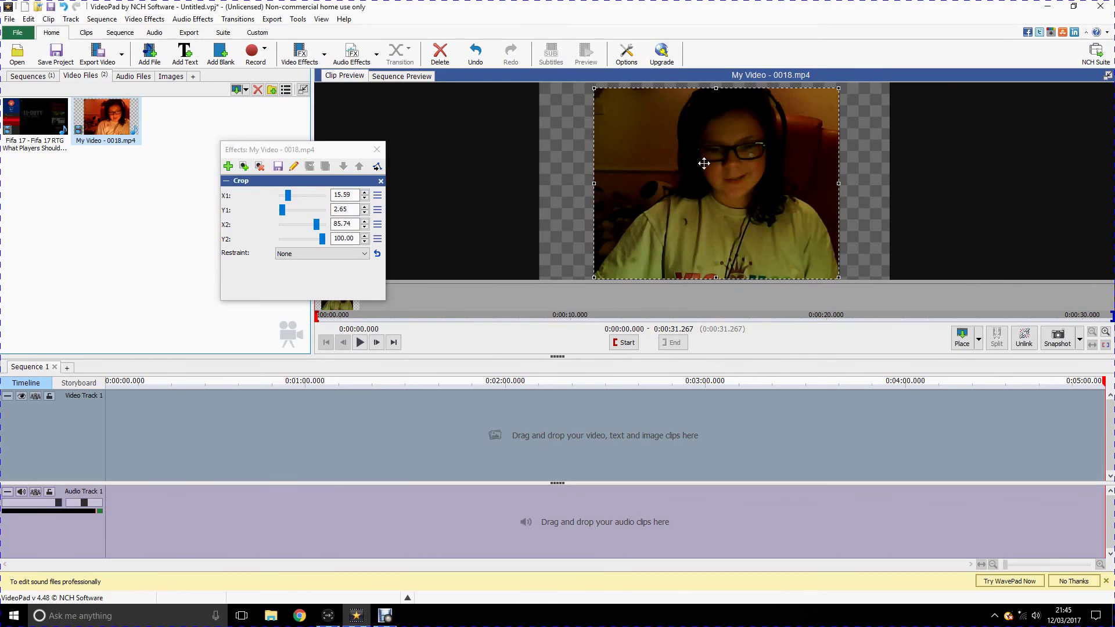
Step: Add a Scale effect shrinking the webcam clip to Horizontal 0.34, Vertical 0.28
{"action": "left_click", "coordinate": [230, 167]}
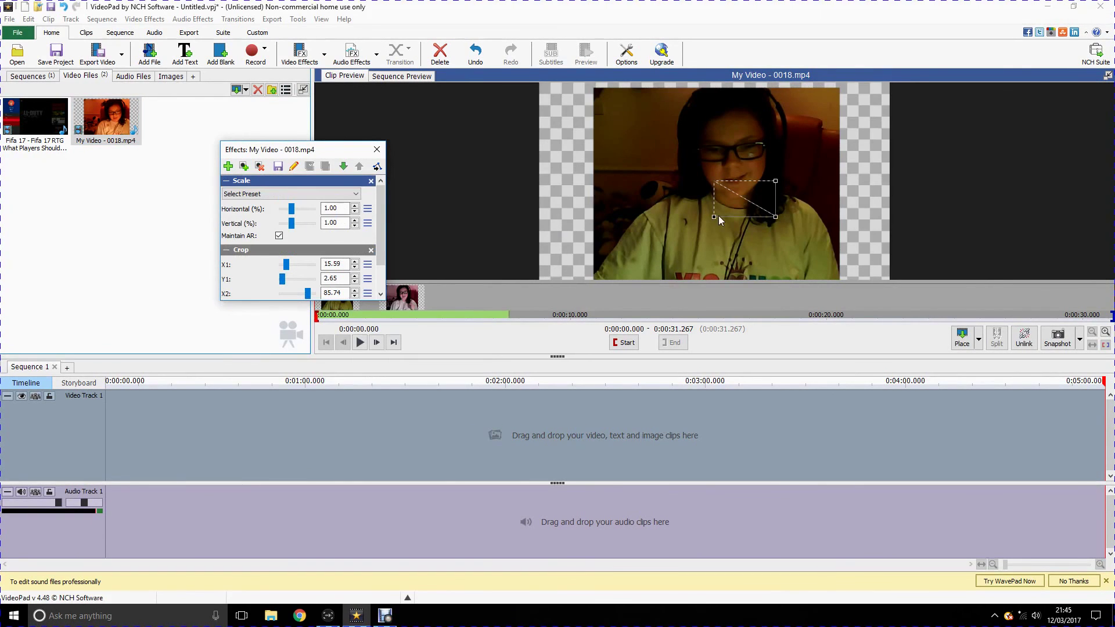
{"action": "left_click_drag", "start_coordinate": [715, 217], "coordinate": [742, 181]}
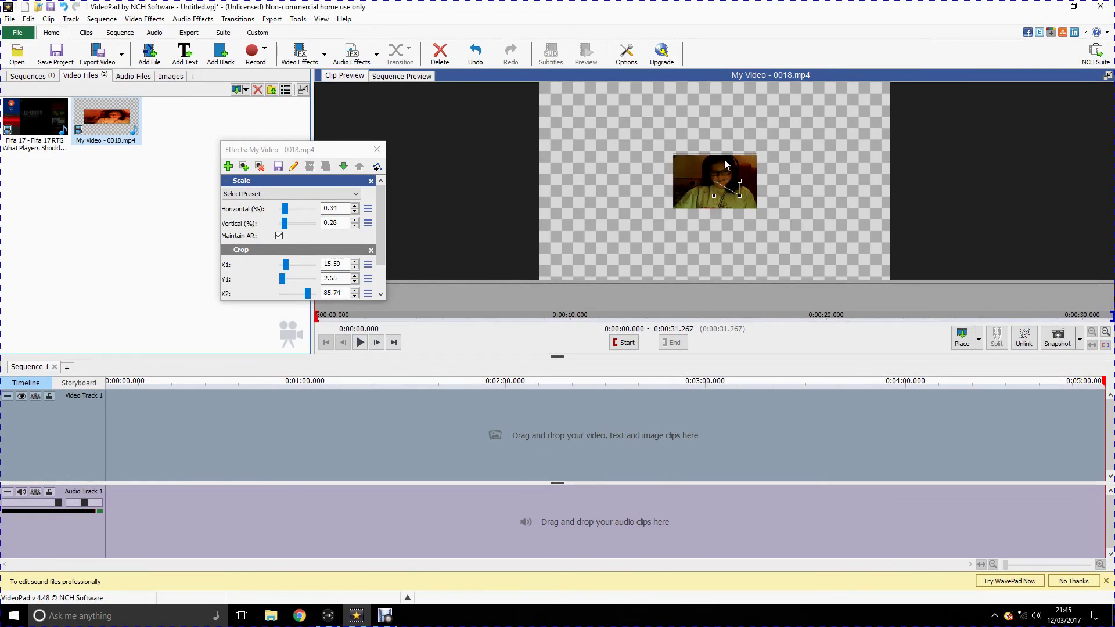
Step: Add a Position effect placing the webcam clip top-right at Horizontal 35.16, Vertical -32.74
{"action": "left_click", "coordinate": [228, 167]}
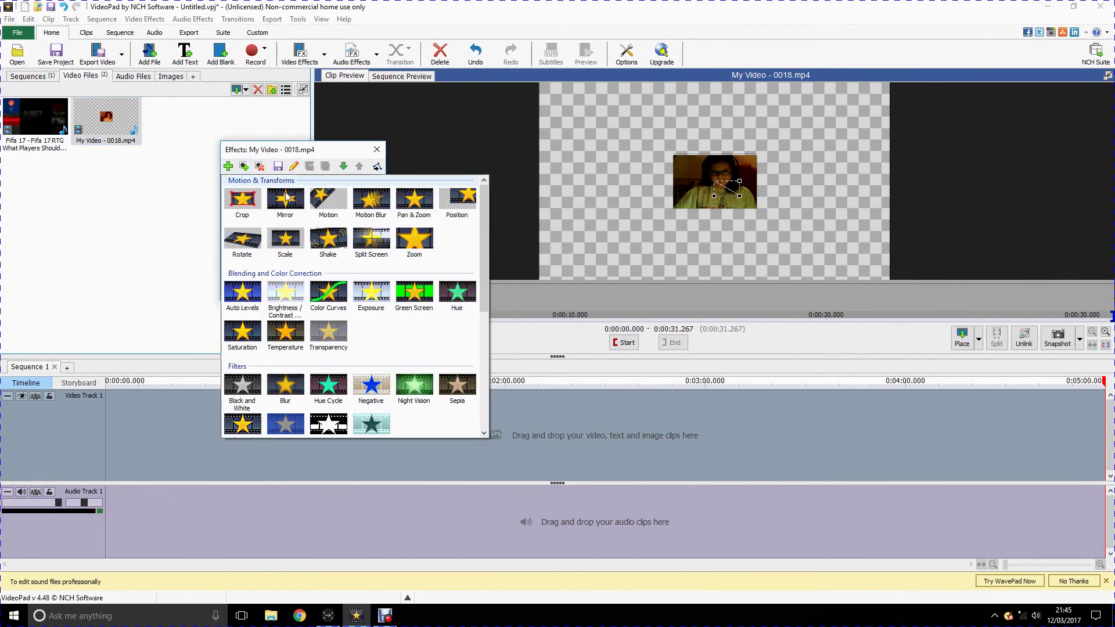
{"action": "left_click", "coordinate": [457, 200]}
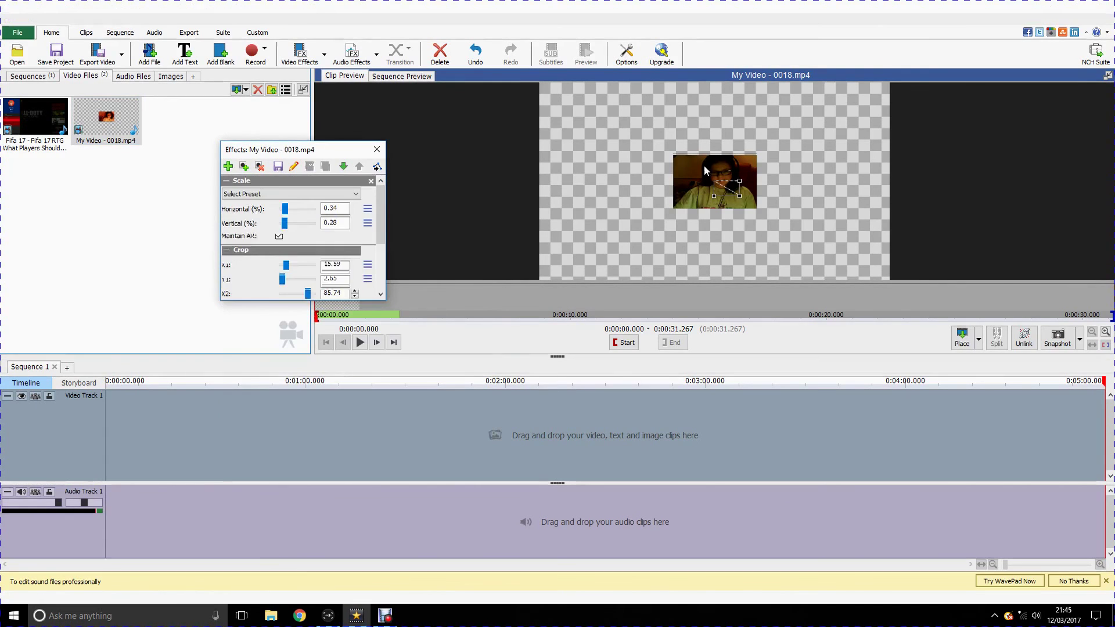
{"action": "left_click_drag", "start_coordinate": [715, 180], "coordinate": [838, 115]}
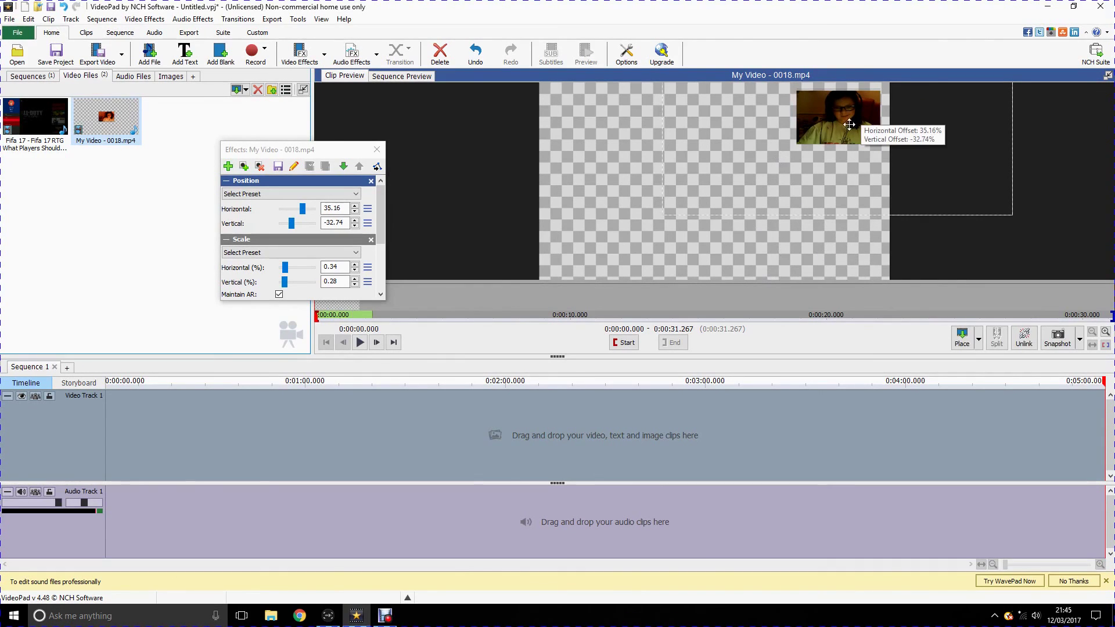
{"action": "left_click", "coordinate": [376, 150]}
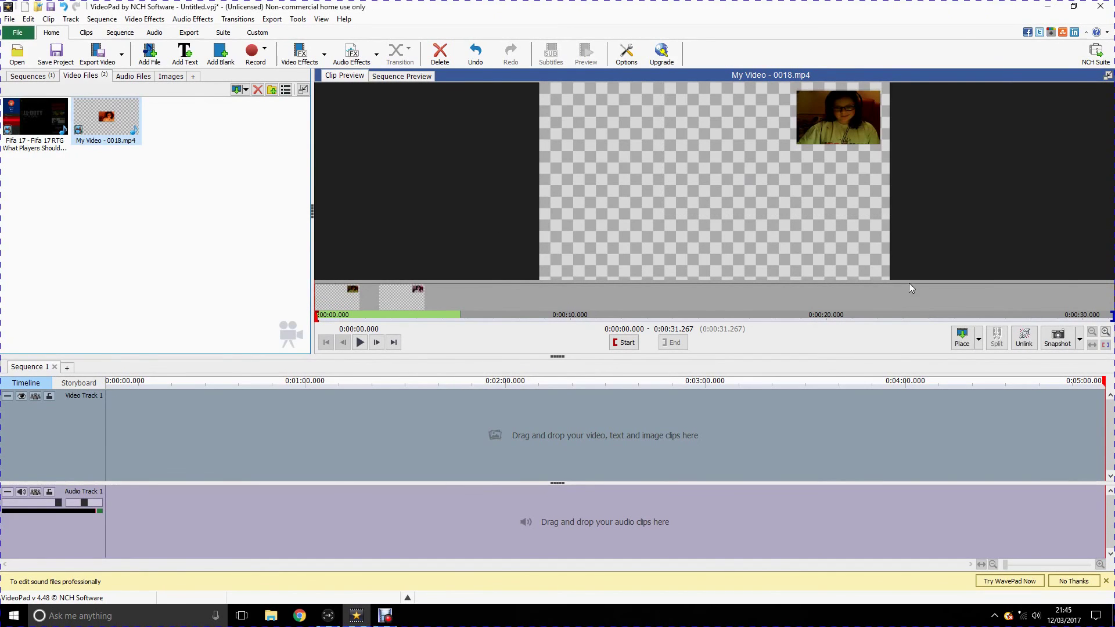
Step: Play and pause the webcam clip preview, then rewind it to the start
{"action": "left_click", "coordinate": [364, 347]}
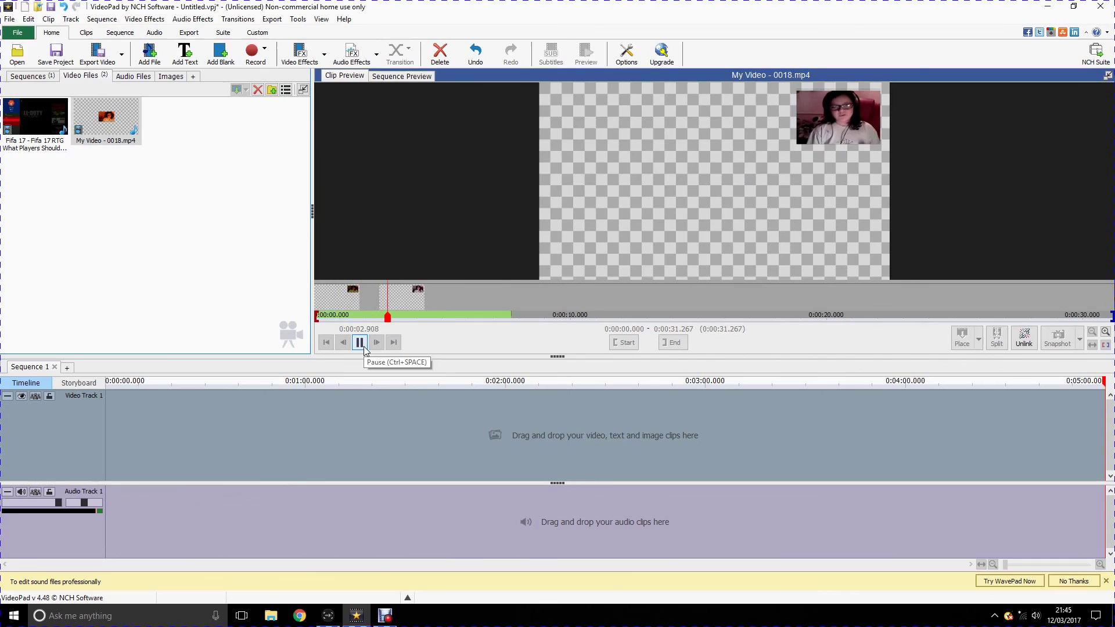
{"action": "left_click", "coordinate": [364, 347]}
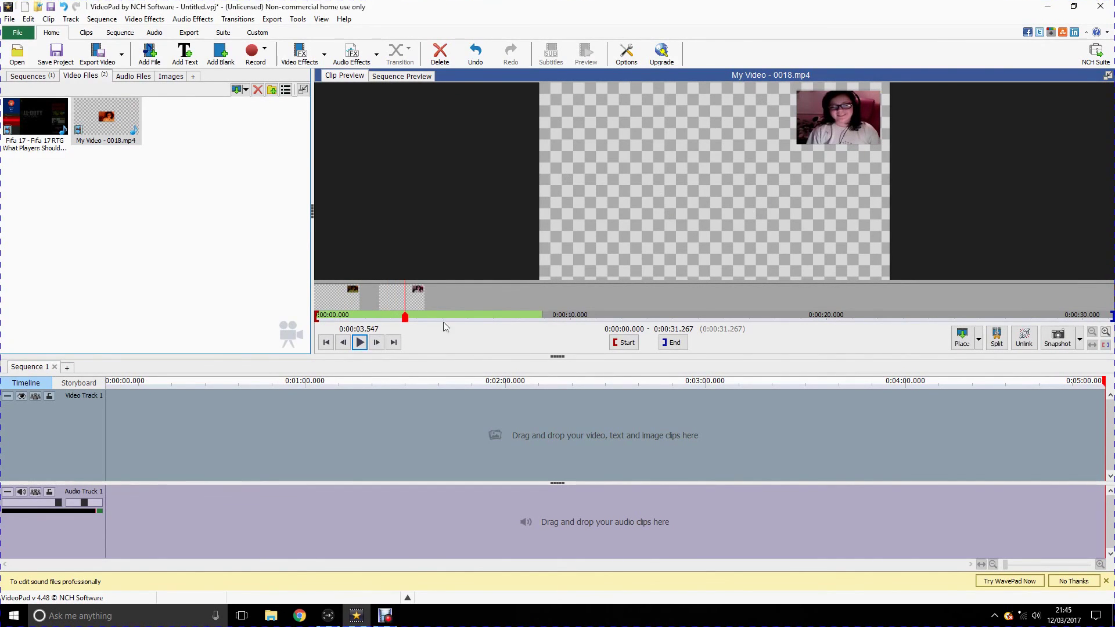
{"action": "left_click_drag", "start_coordinate": [405, 319], "coordinate": [234, 325]}
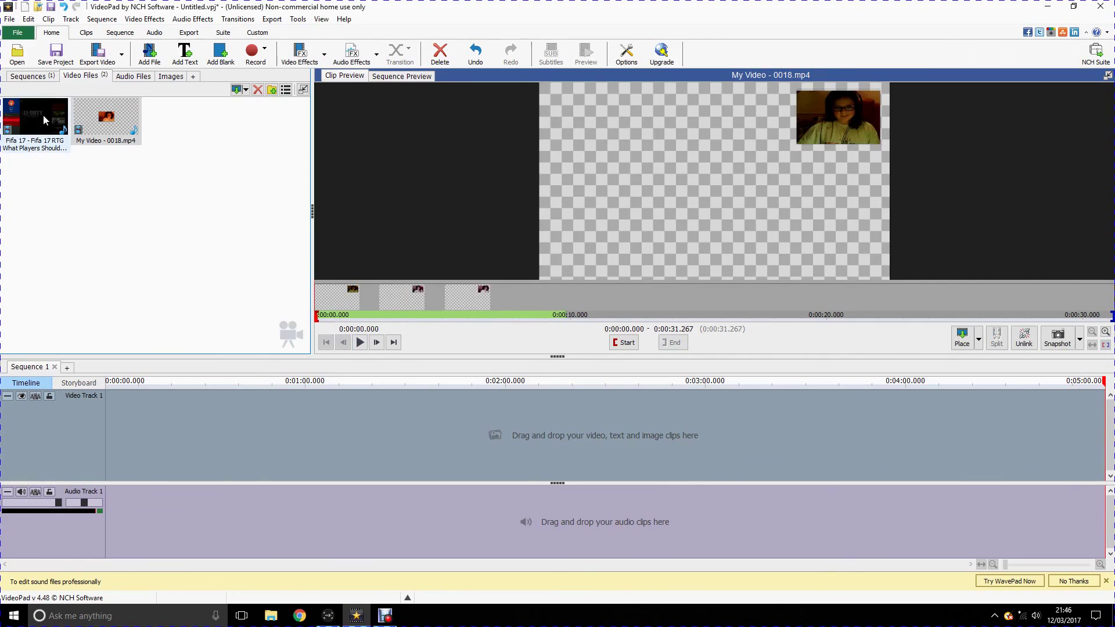
Step: Place the Fifa 17 gameplay clip on Video Track 1 and play it back
{"action": "left_click", "coordinate": [34, 131]}
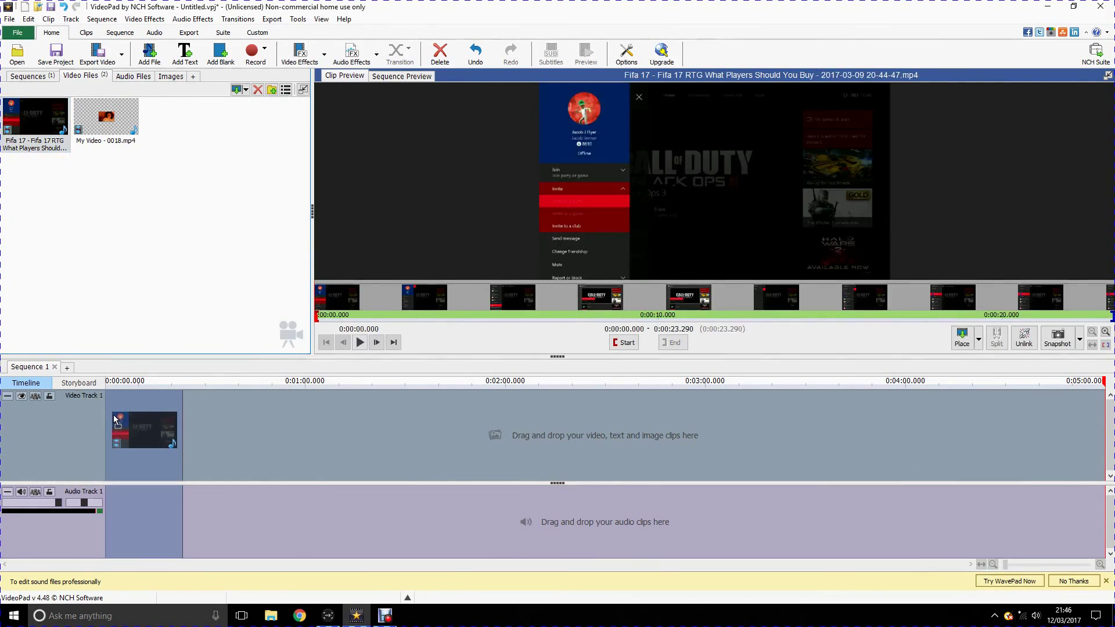
{"action": "left_click_drag", "start_coordinate": [113, 418], "coordinate": [115, 414]}
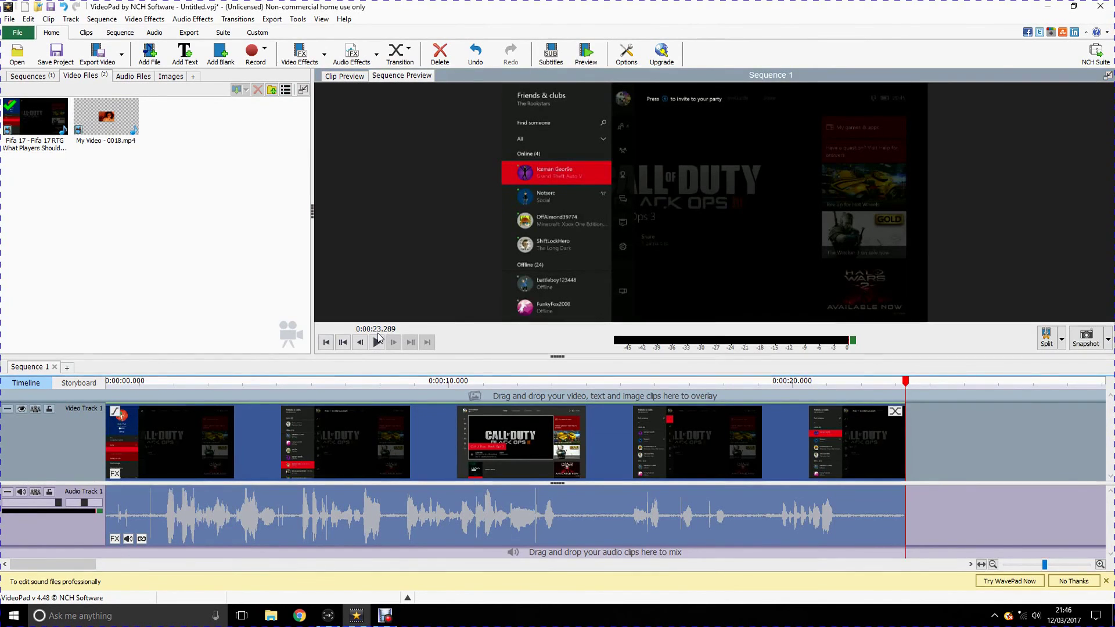
{"action": "left_click", "coordinate": [377, 341]}
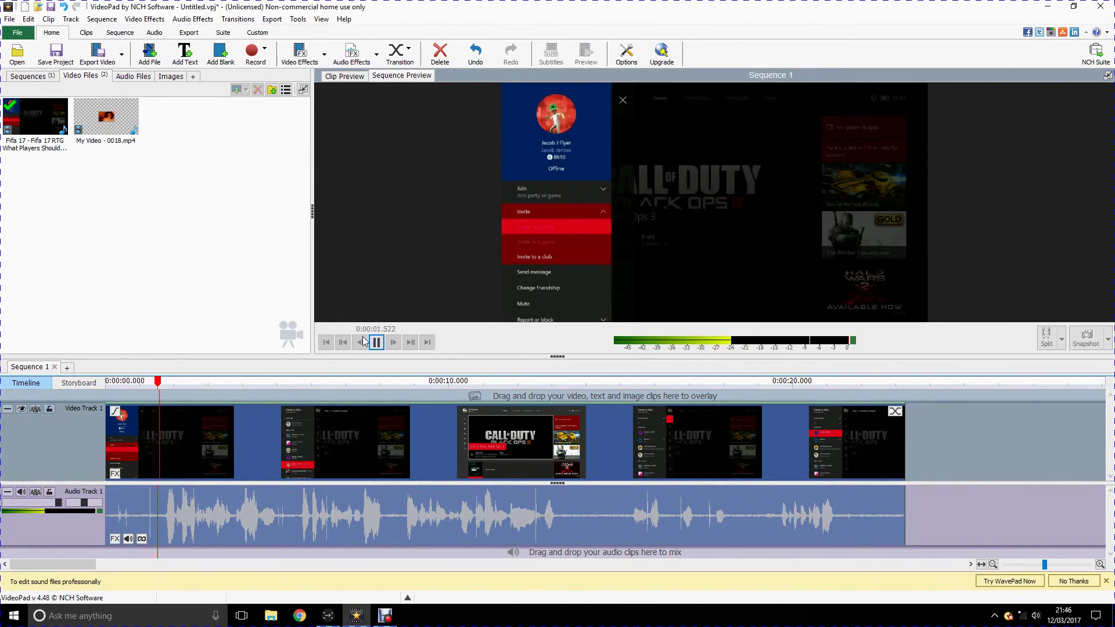
{"action": "left_click", "coordinate": [376, 342]}
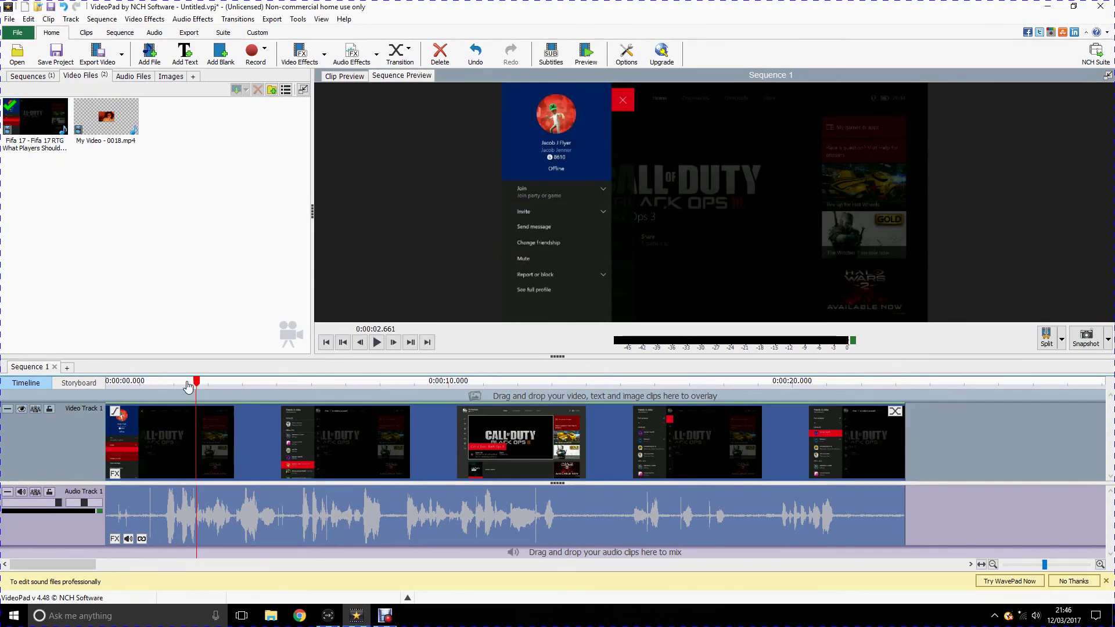
{"action": "left_click", "coordinate": [106, 382]}
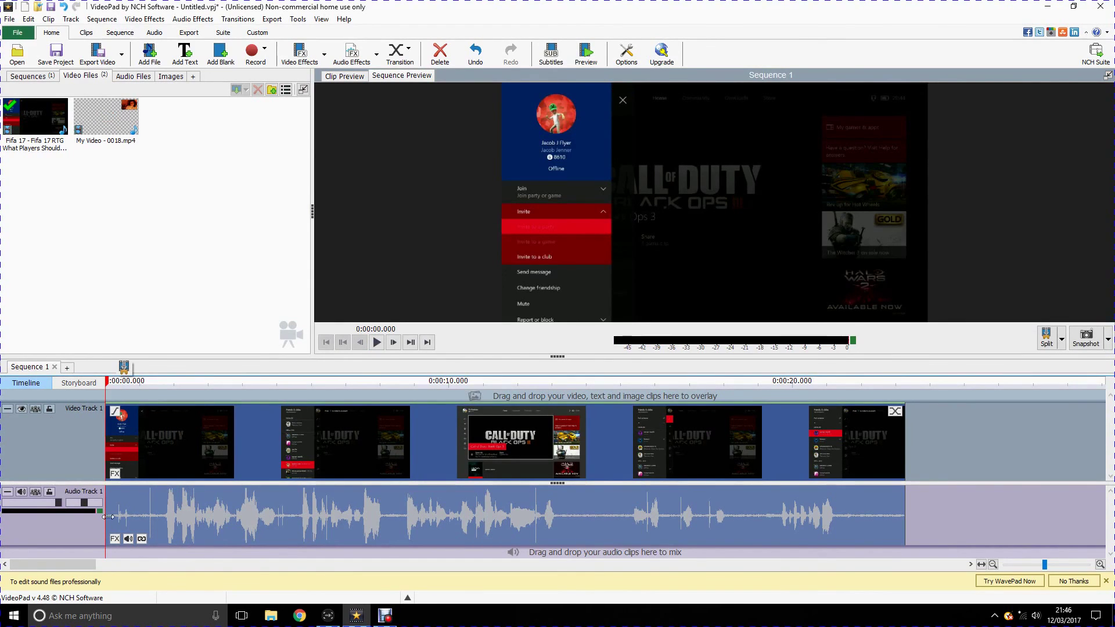
Step: Mute the gameplay clip's audio track
{"action": "left_click", "coordinate": [130, 539]}
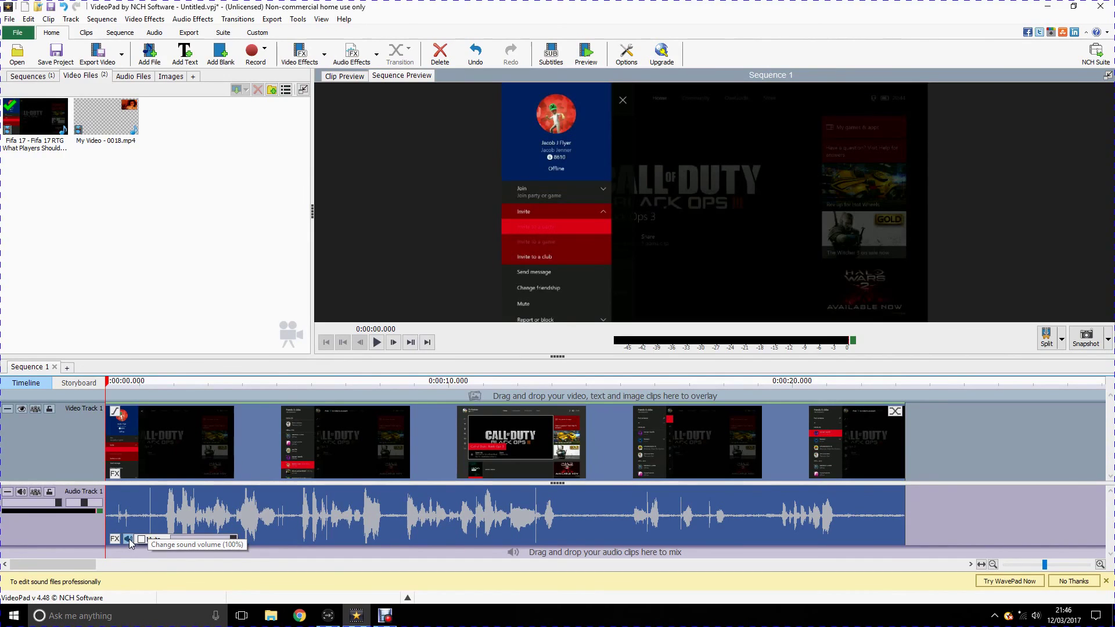
{"action": "left_click", "coordinate": [141, 540]}
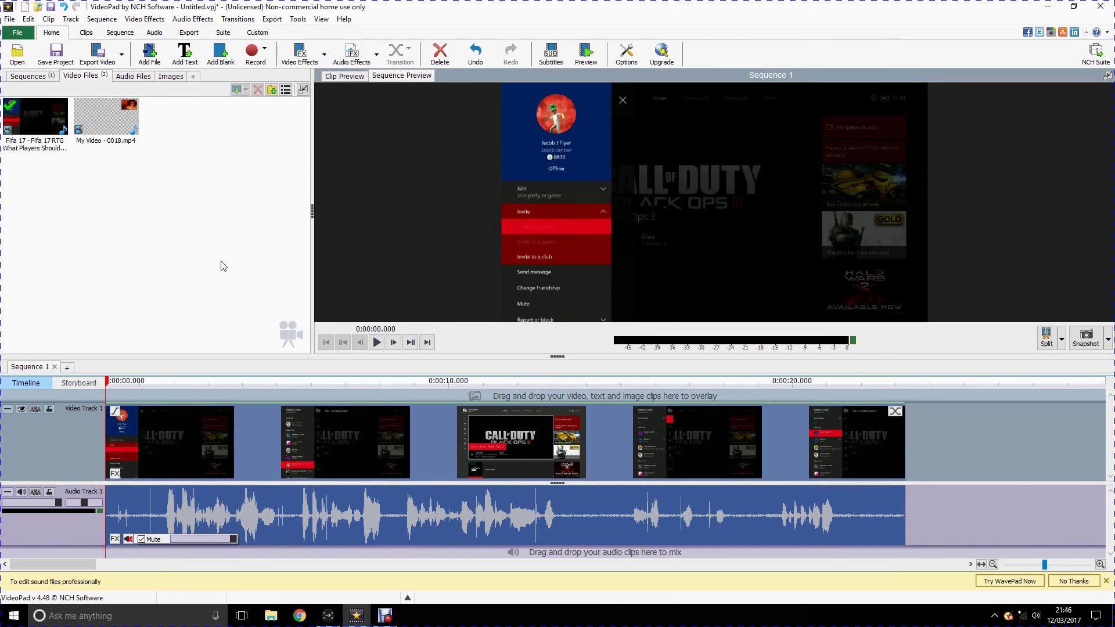
{"action": "left_click", "coordinate": [234, 410]}
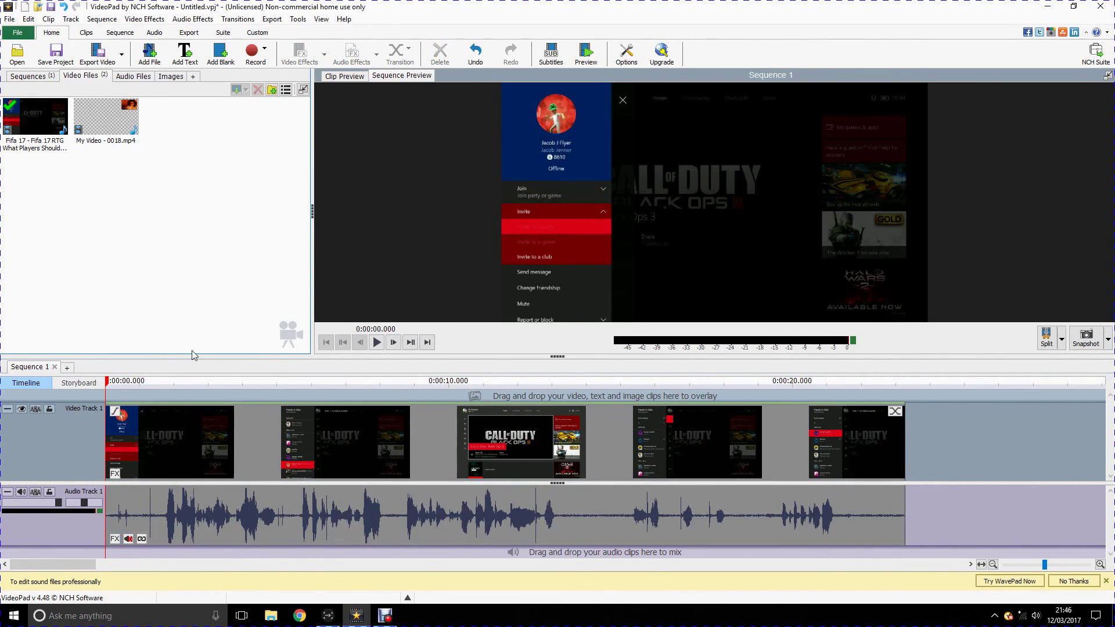
Step: Put My Video - 0018.mp4 on Video Track 2 over the gameplay and preview the sequence from 0
{"action": "left_click_drag", "start_coordinate": [105, 117], "coordinate": [110, 398]}
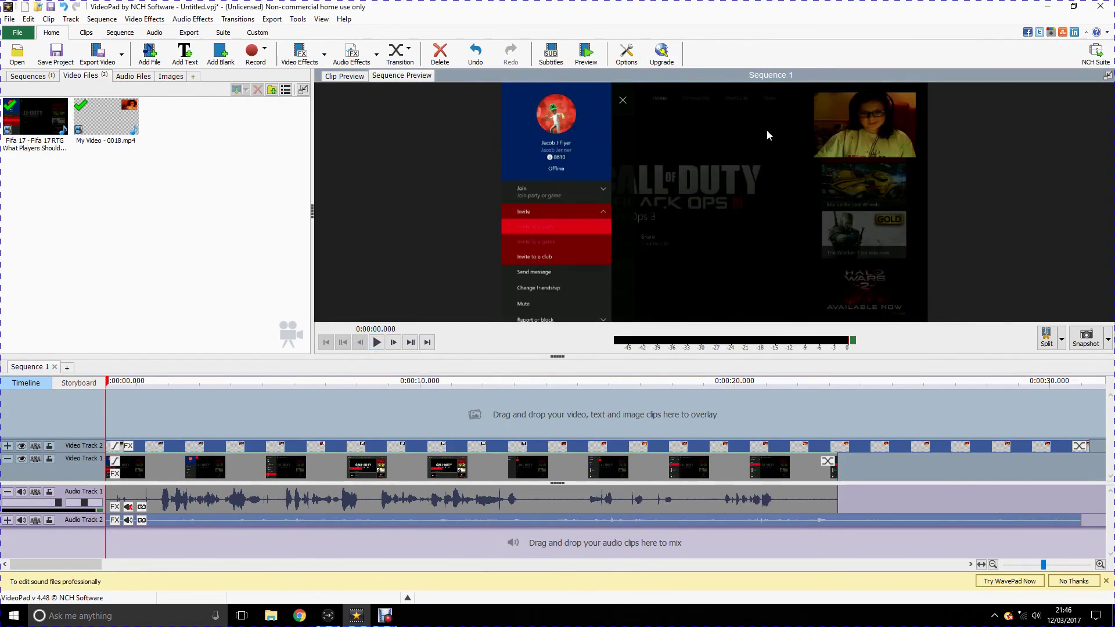
{"action": "left_click", "coordinate": [382, 342]}
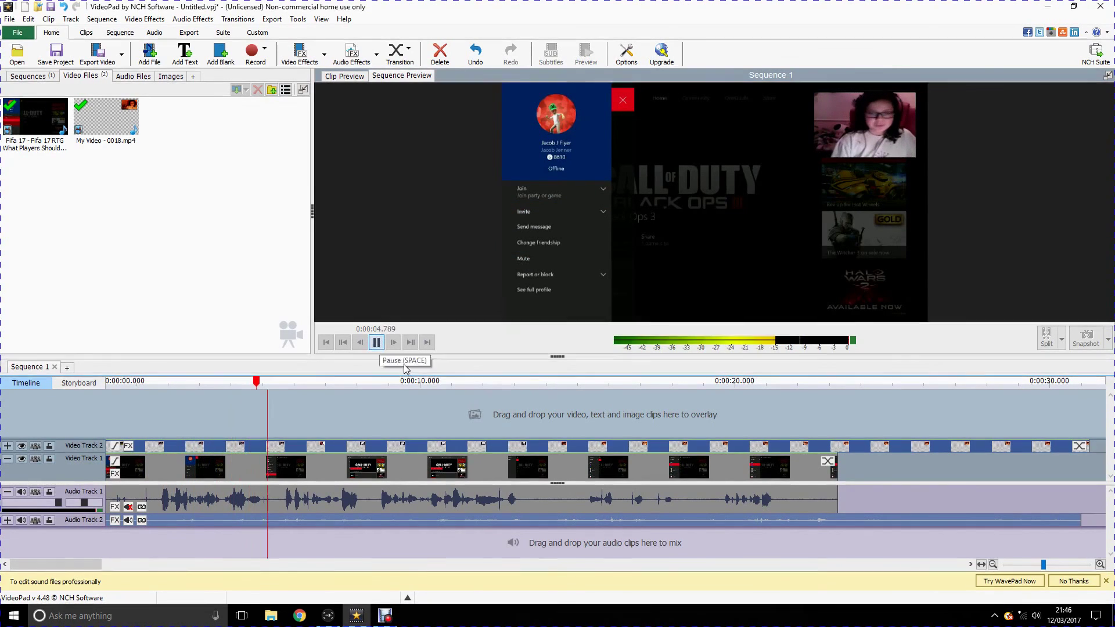
{"action": "key", "text": "space"}
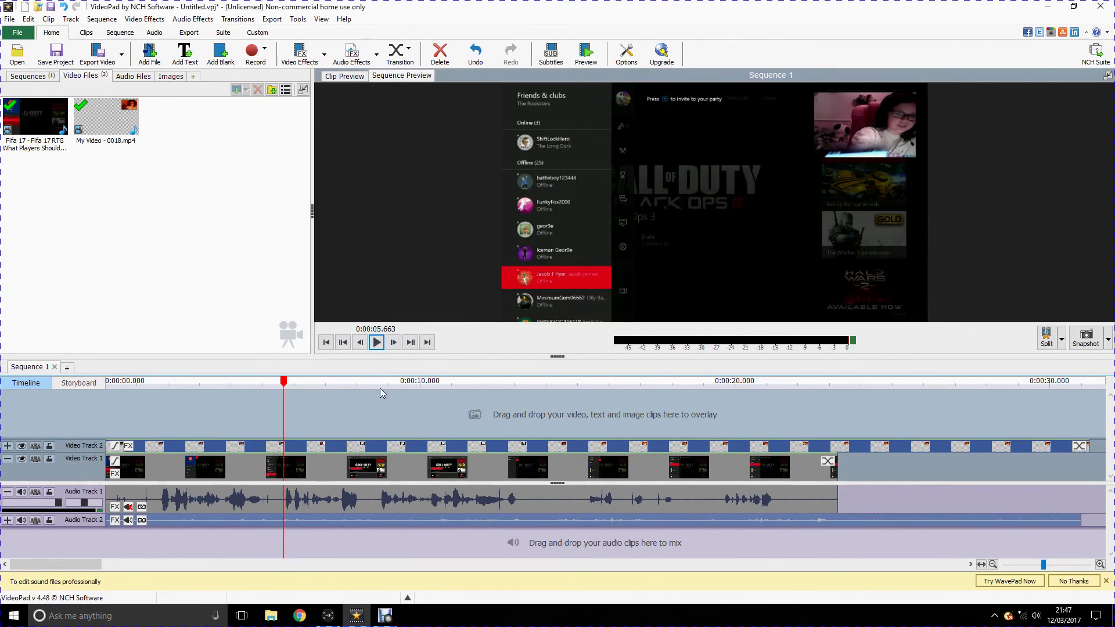
{"action": "left_click_drag", "start_coordinate": [285, 387], "coordinate": [81, 388]}
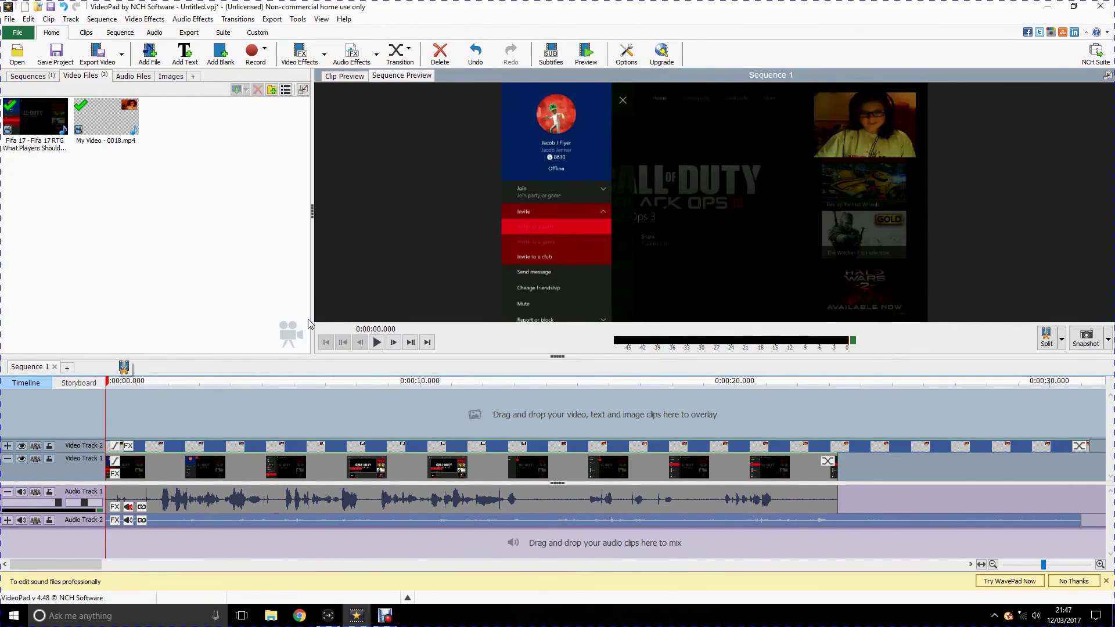